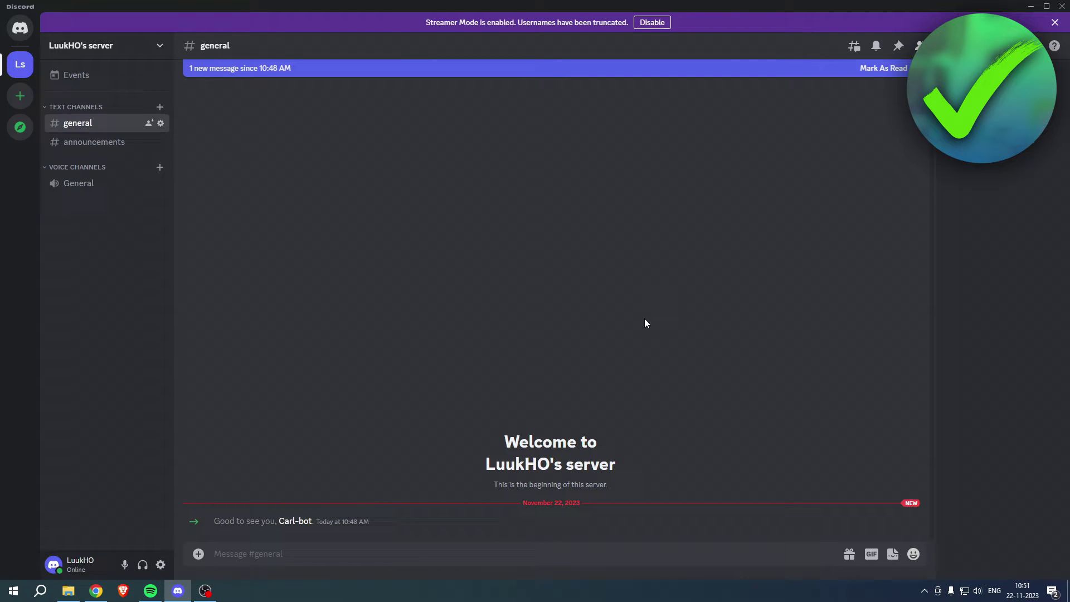
- Mark the new #general messages as read and bring up the Carl-bot search in the browser
left_click(895, 71)
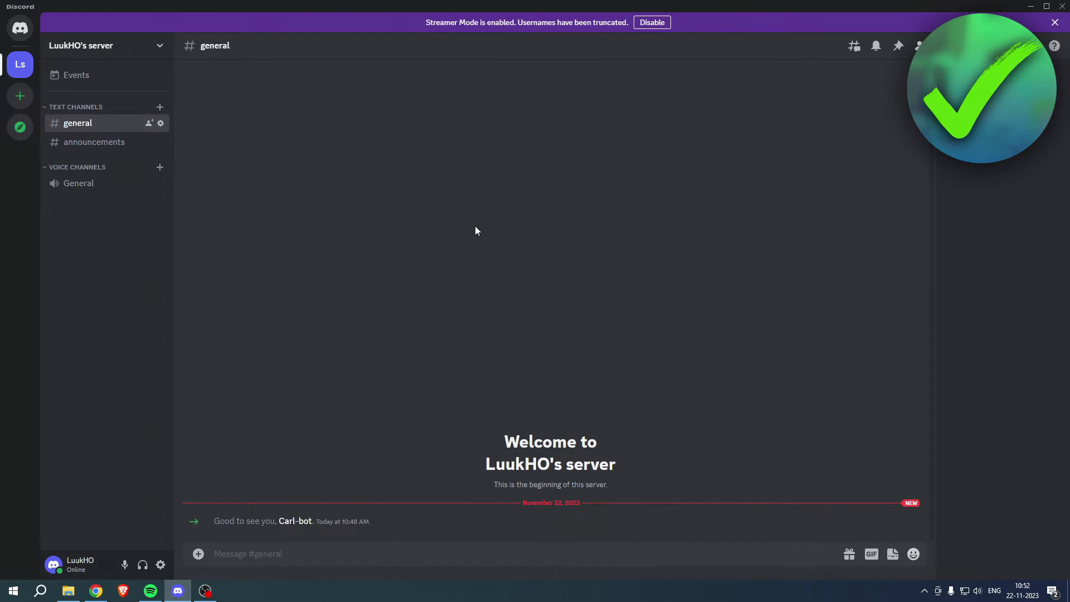
left_click(96, 590)
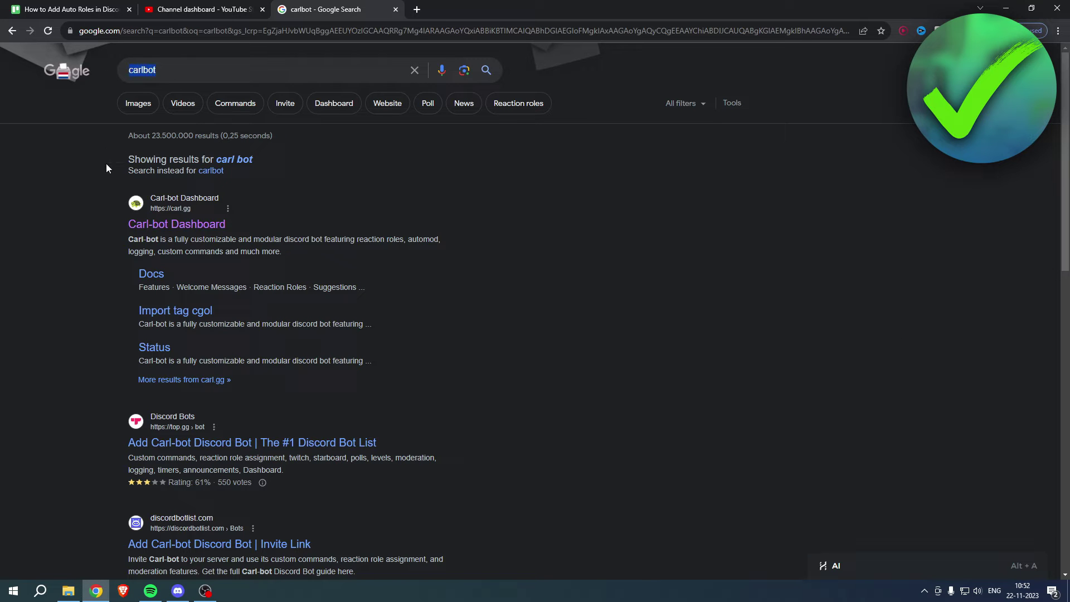
- Open the Carl-bot Dashboard site from the search results and log in with Discord
left_click(201, 227)
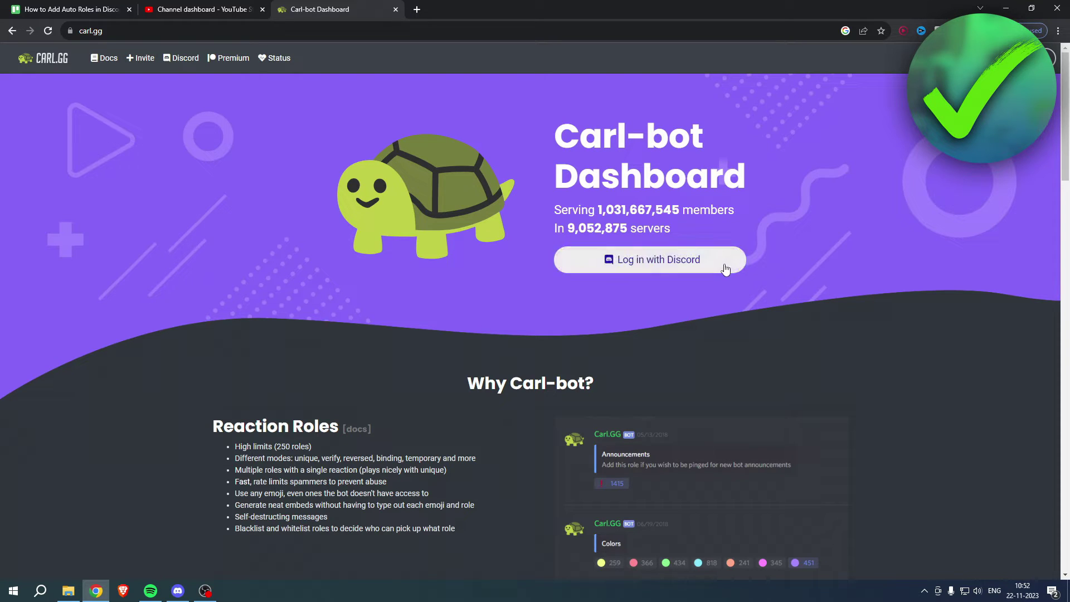
left_click(660, 269)
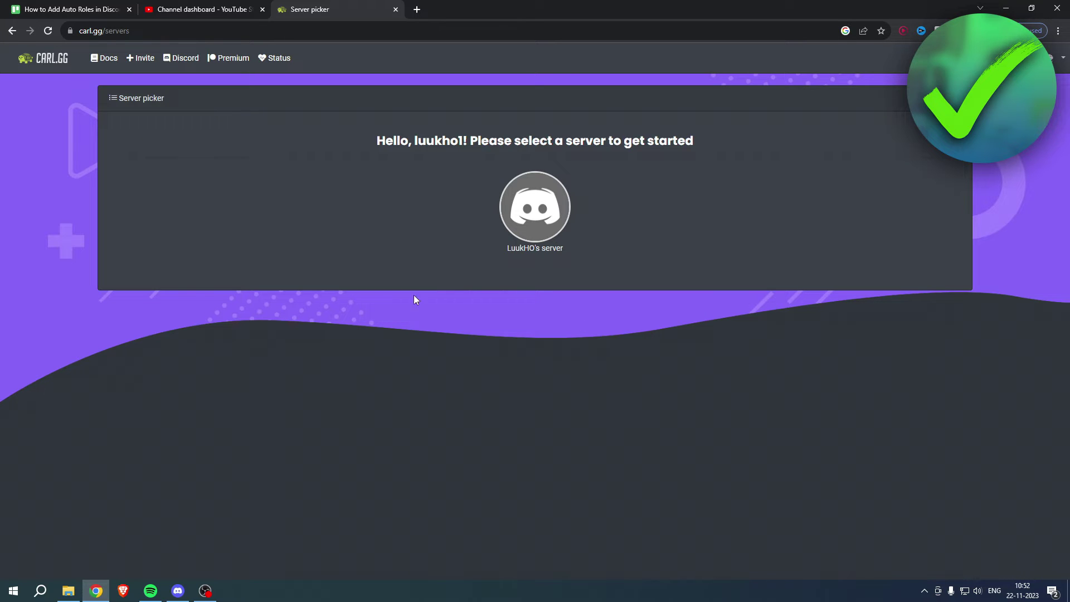
- Authorize Carl-bot for LuukHO's server with all requested permissions and pass the hCaptcha check
left_click(552, 209)
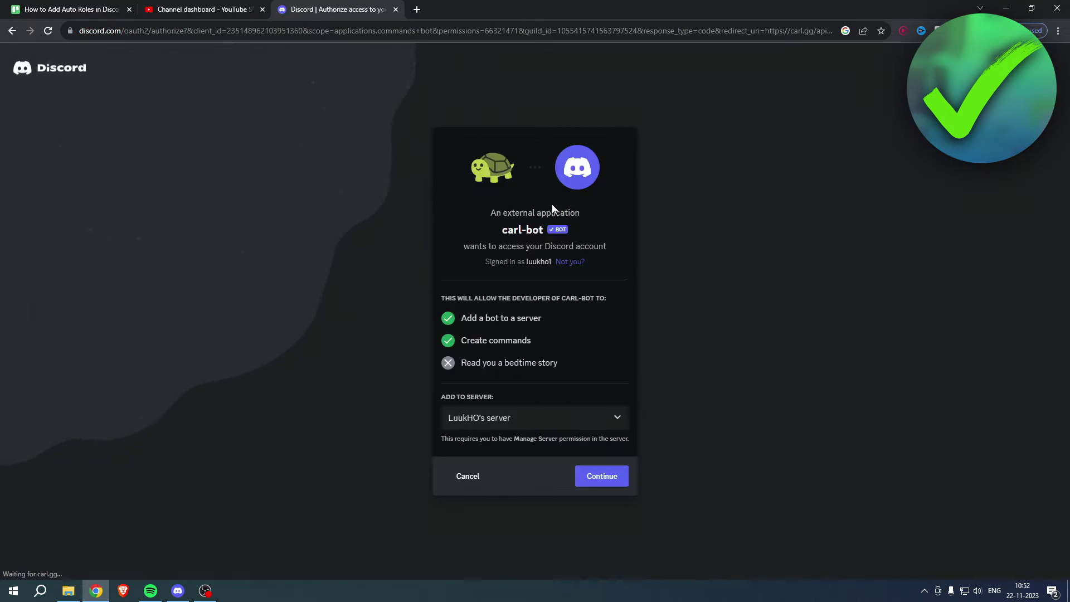
left_click(554, 418)
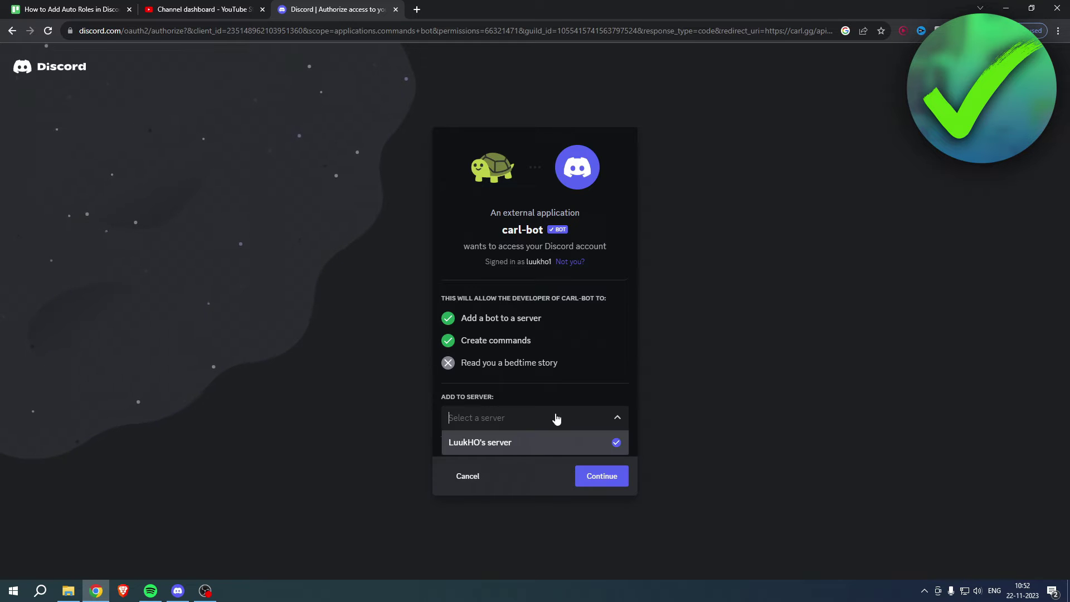
left_click(505, 448)
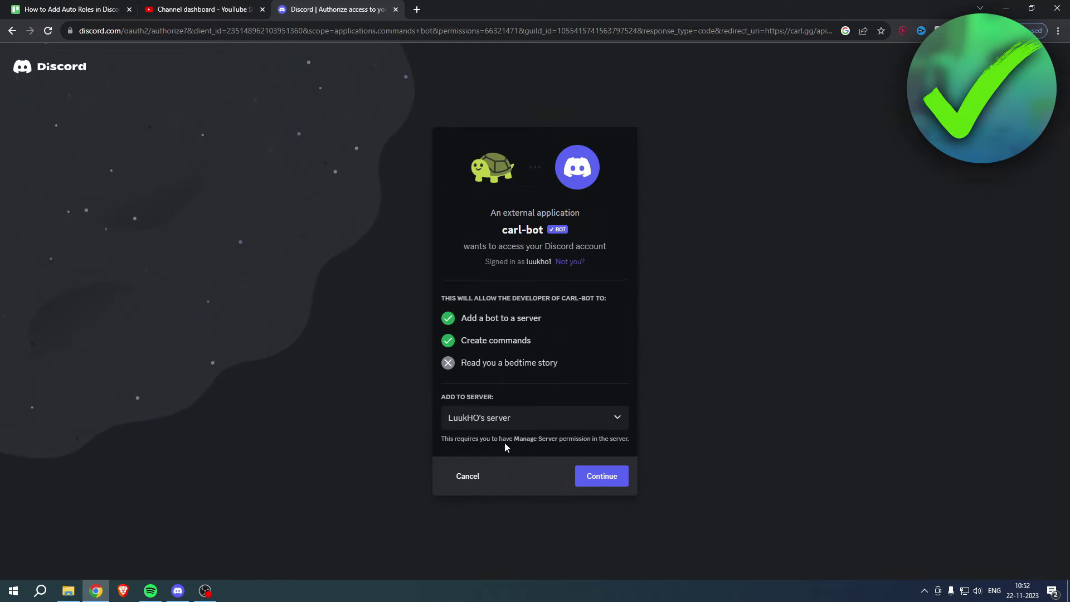
left_click(612, 484)
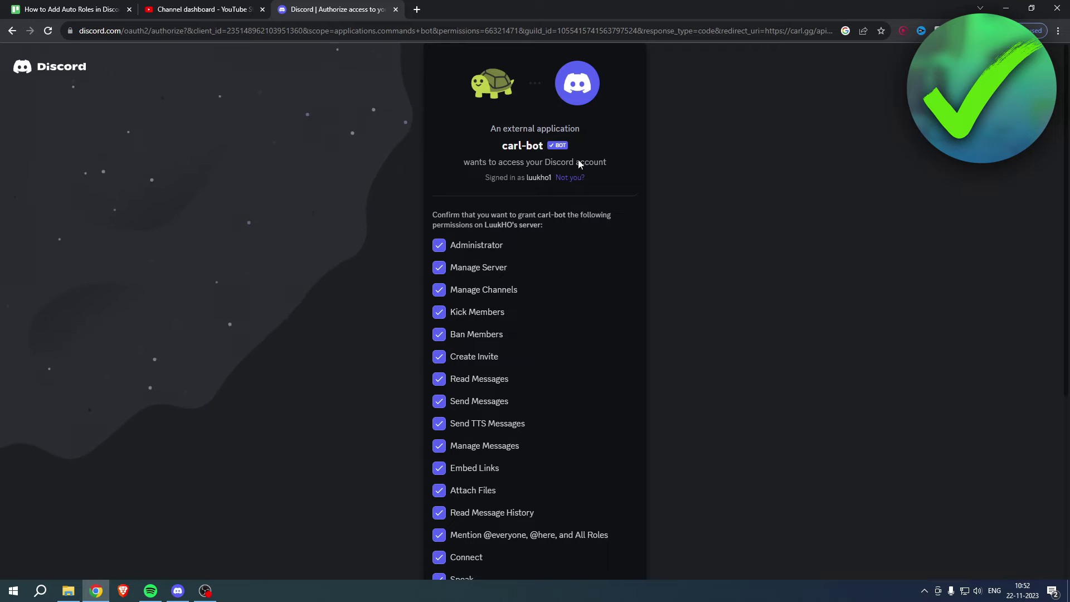
scroll(741, 268, "down", 3)
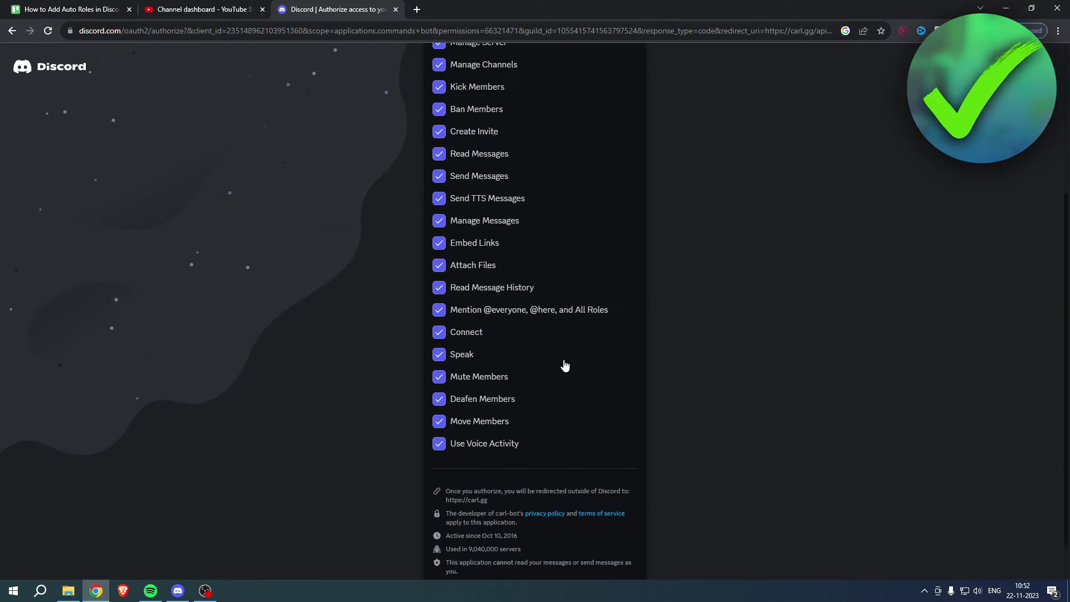
left_click(636, 560)
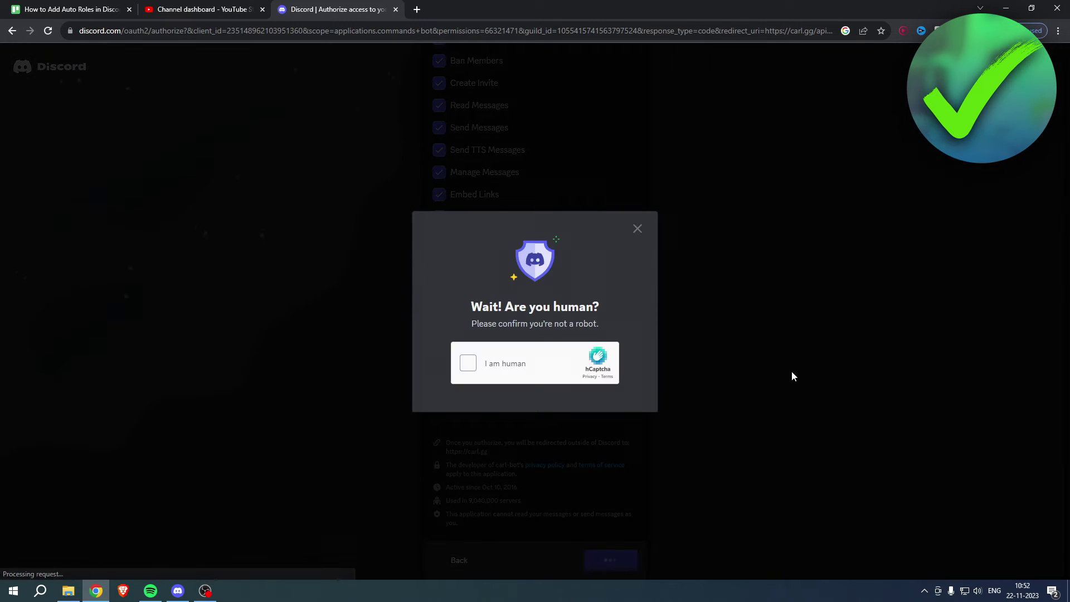
left_click(468, 363)
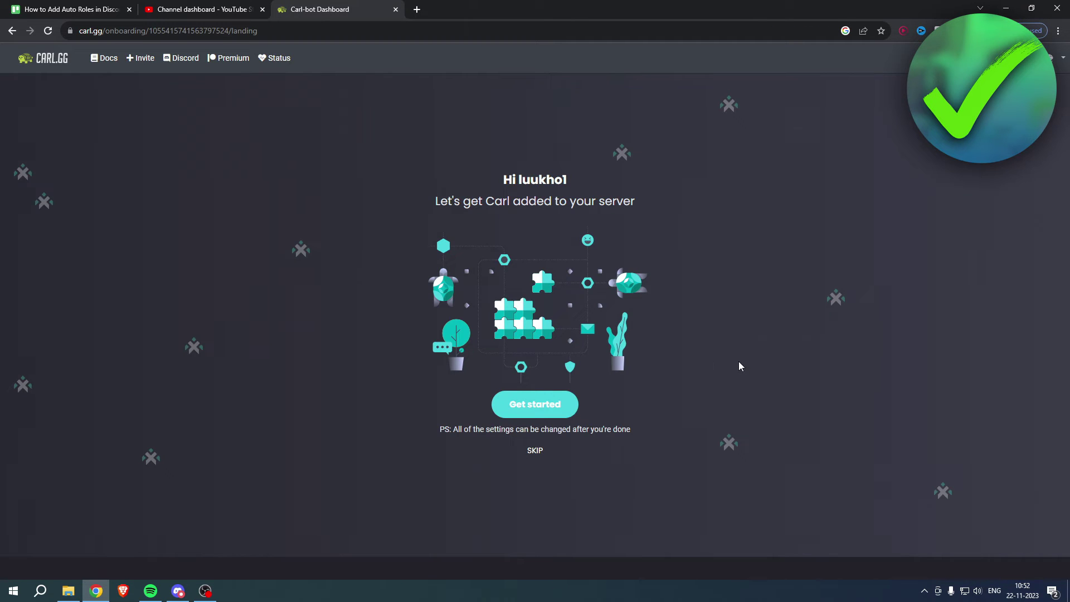
- Skip Carl.gg onboarding, then check Carl-bot's join message and member profile in Discord
left_click(536, 449)
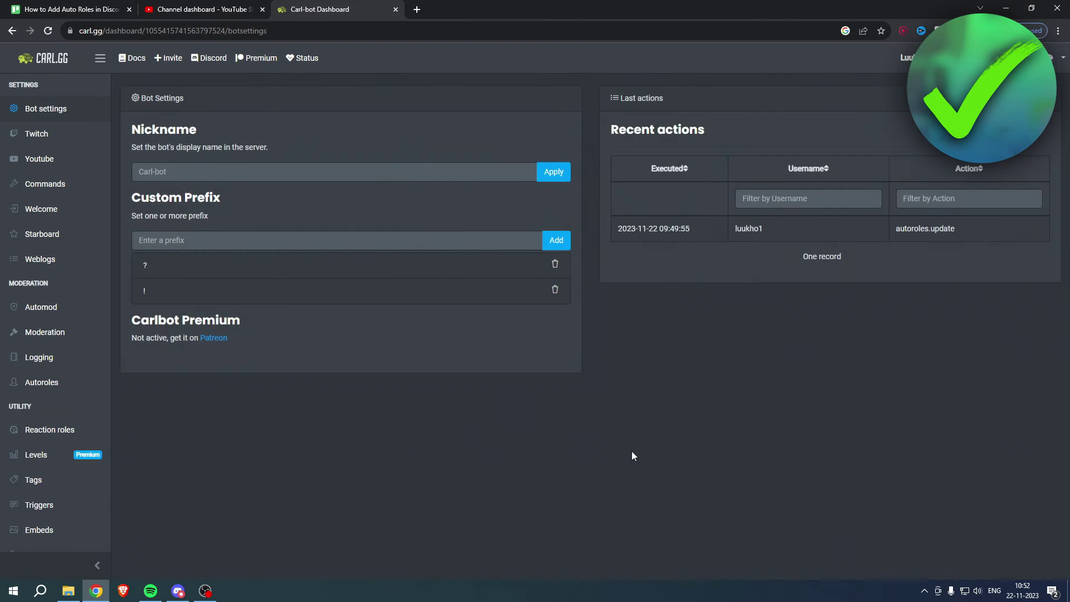
left_click(177, 591)
left_click_drag(207, 522, 404, 522)
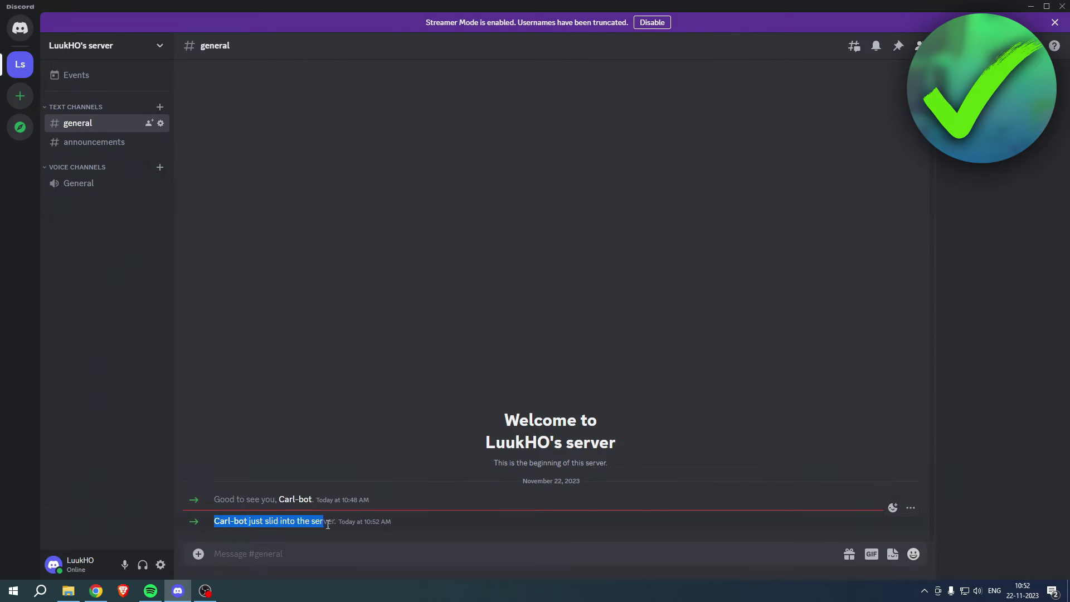
left_click(414, 522)
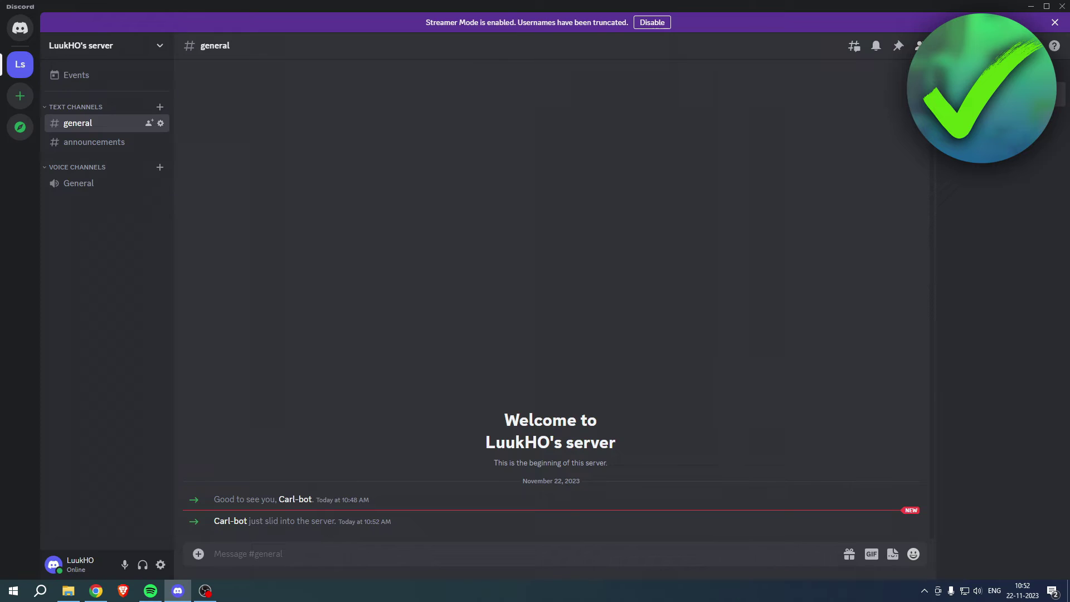
left_click(1062, 93)
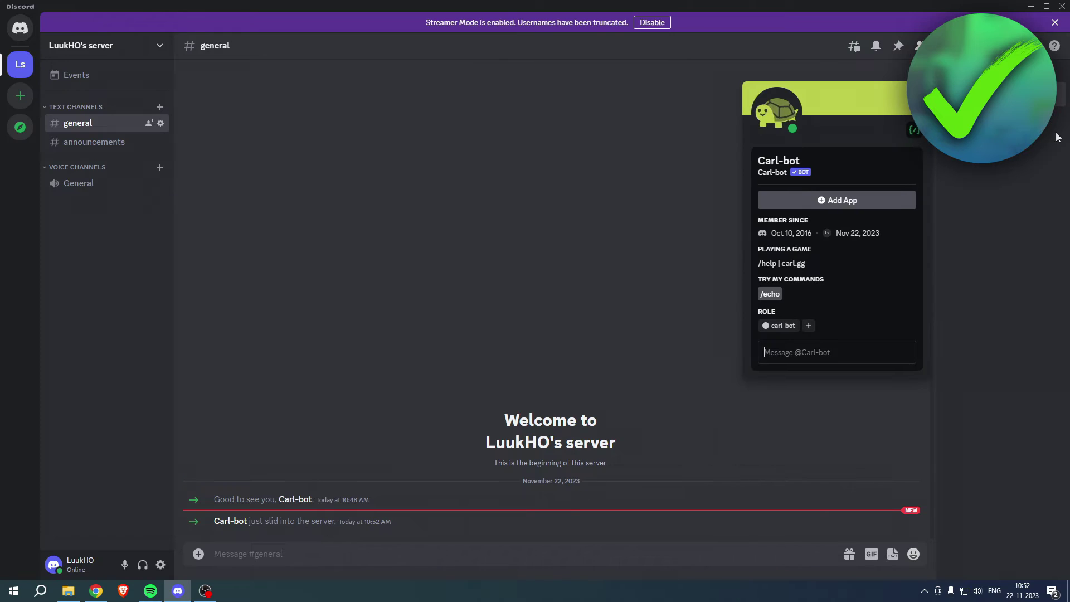
left_click(648, 113)
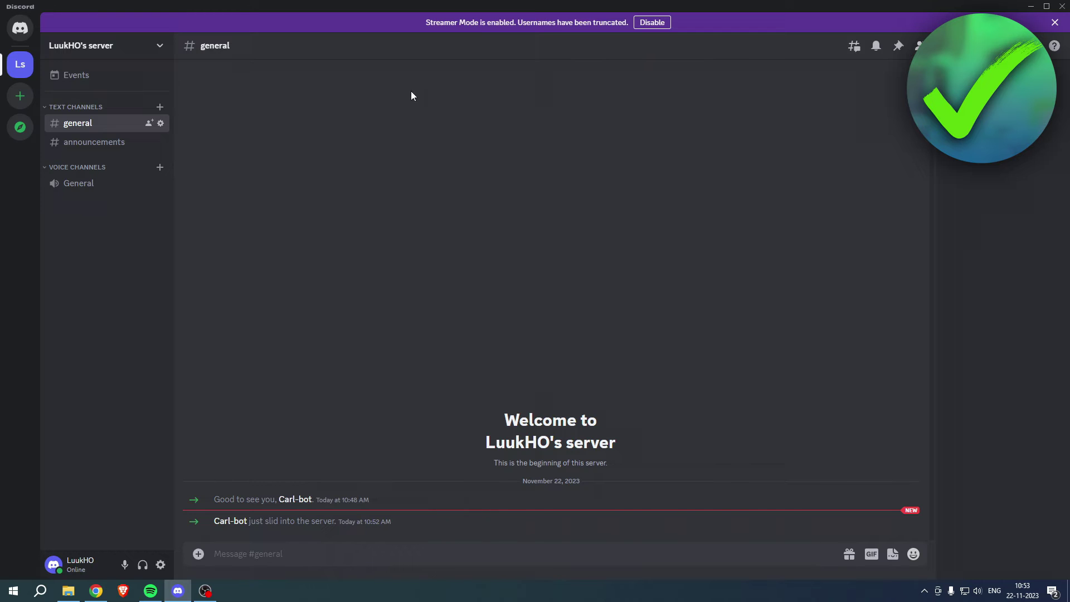
left_click(148, 47)
left_click(119, 123)
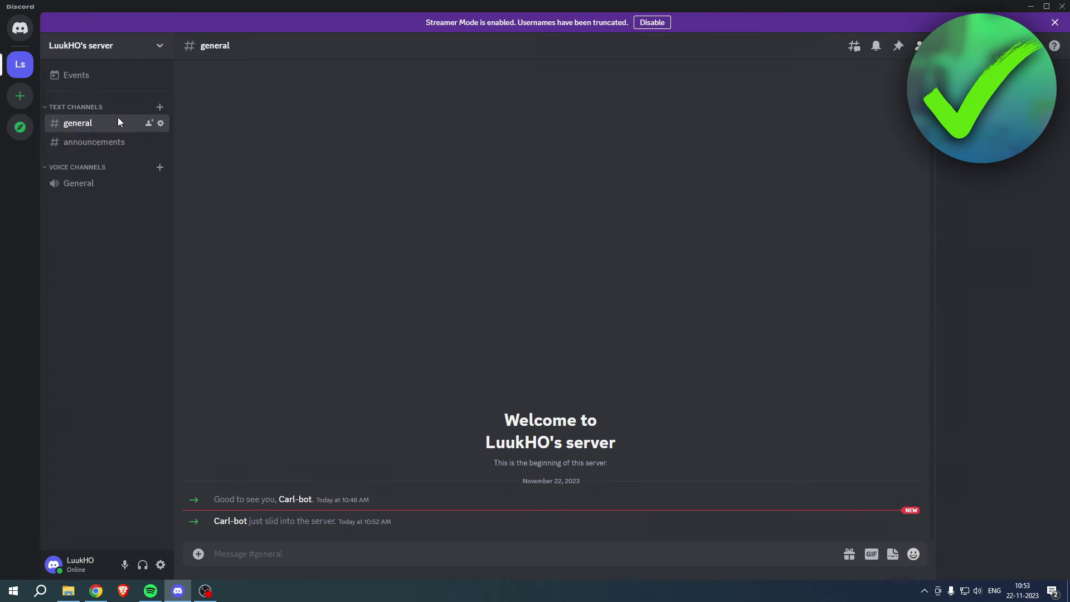
- In Server Settings > Roles, drag carl-bot above MOD and save the new order
left_click(293, 89)
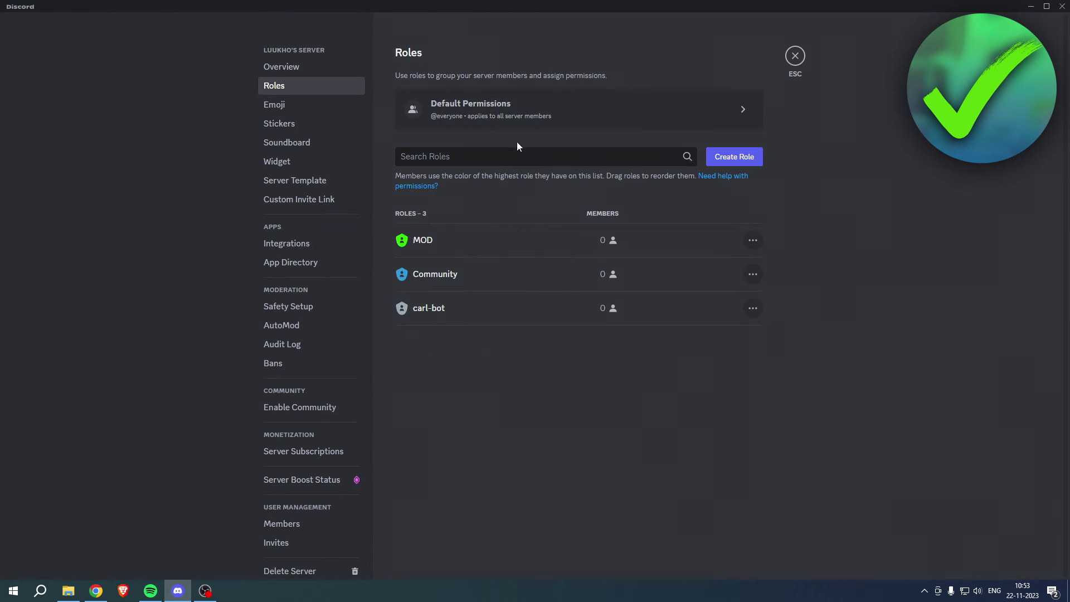
left_click_drag(384, 306, 384, 234)
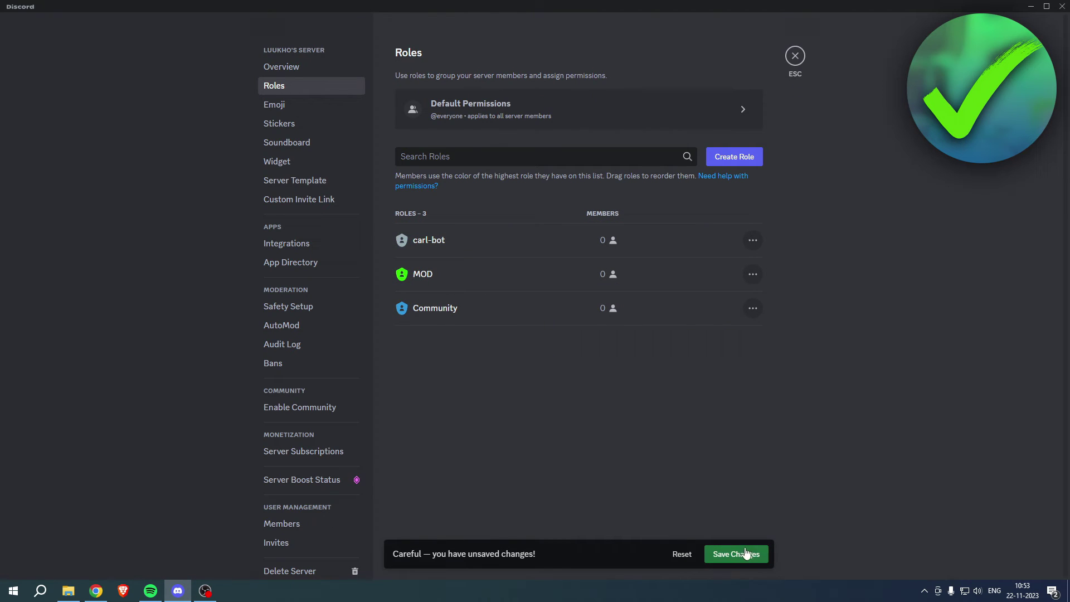
left_click(745, 553)
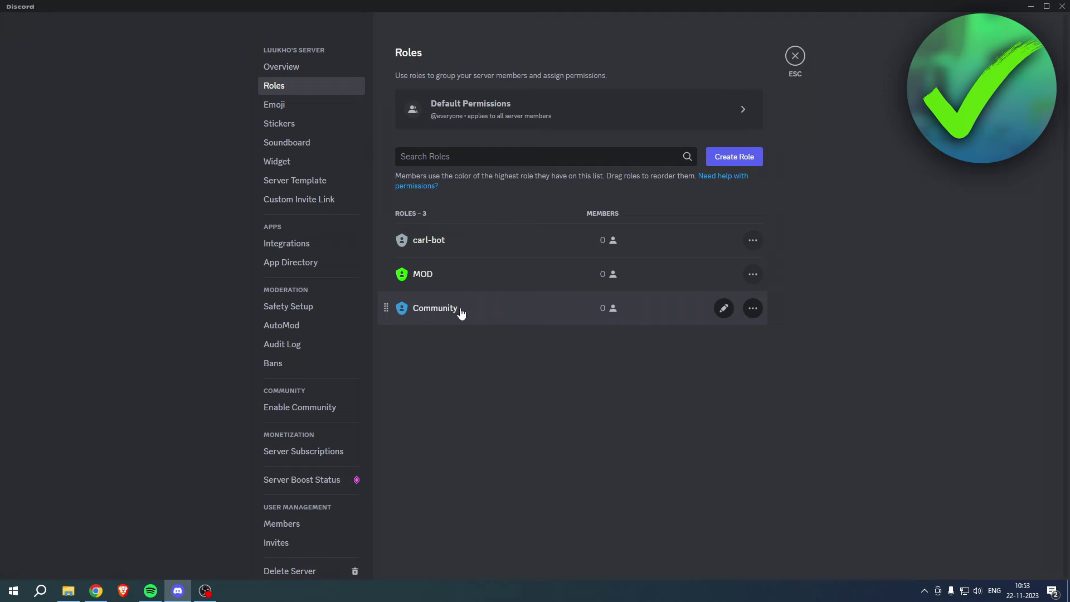
mouse_move(501, 308)
left_click(795, 55)
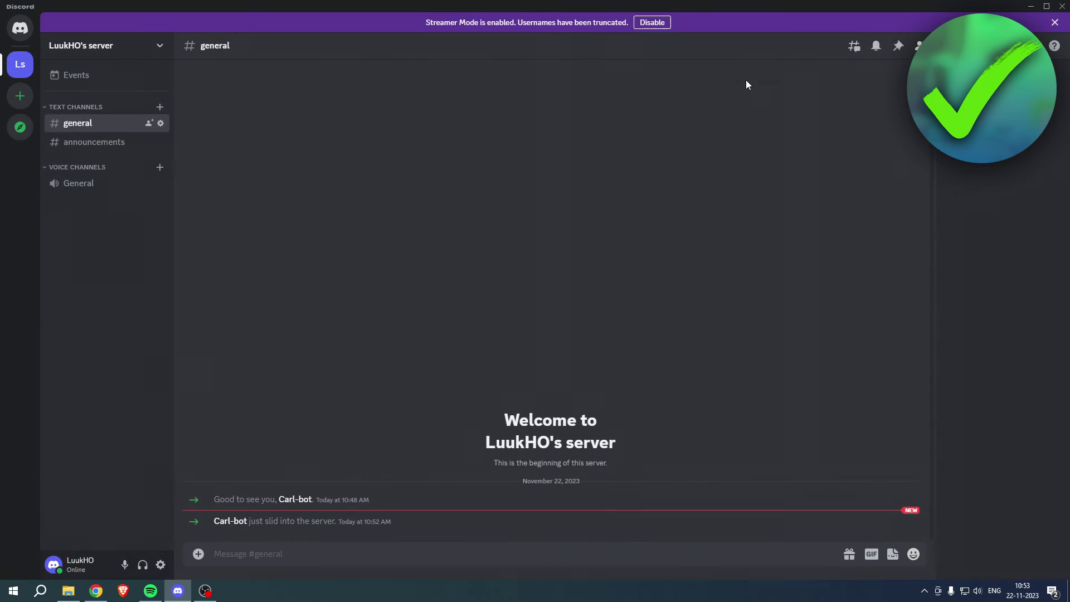
left_click(95, 591)
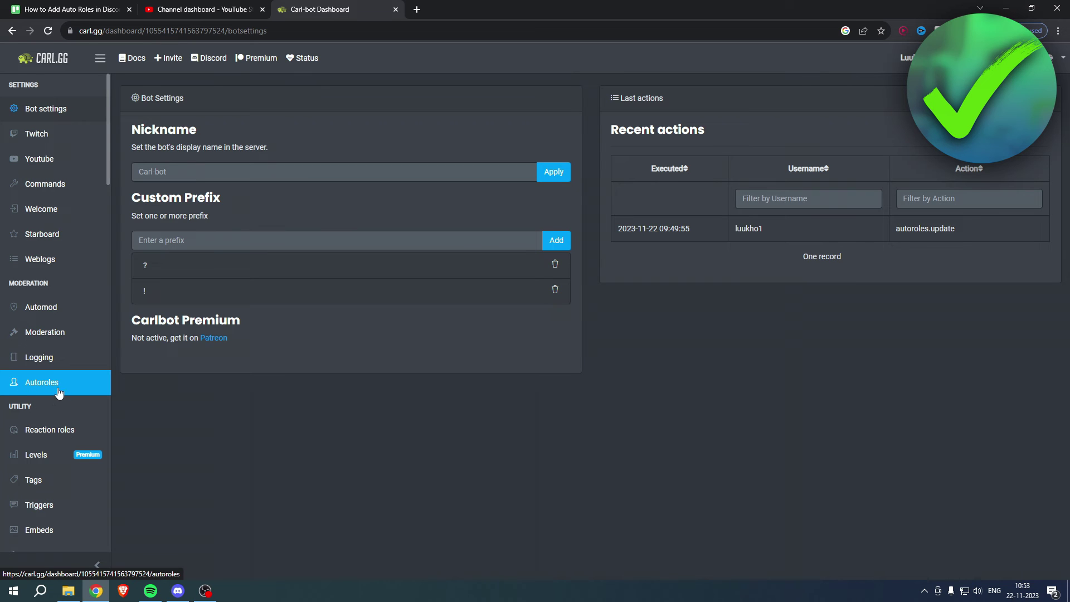
left_click(39, 393)
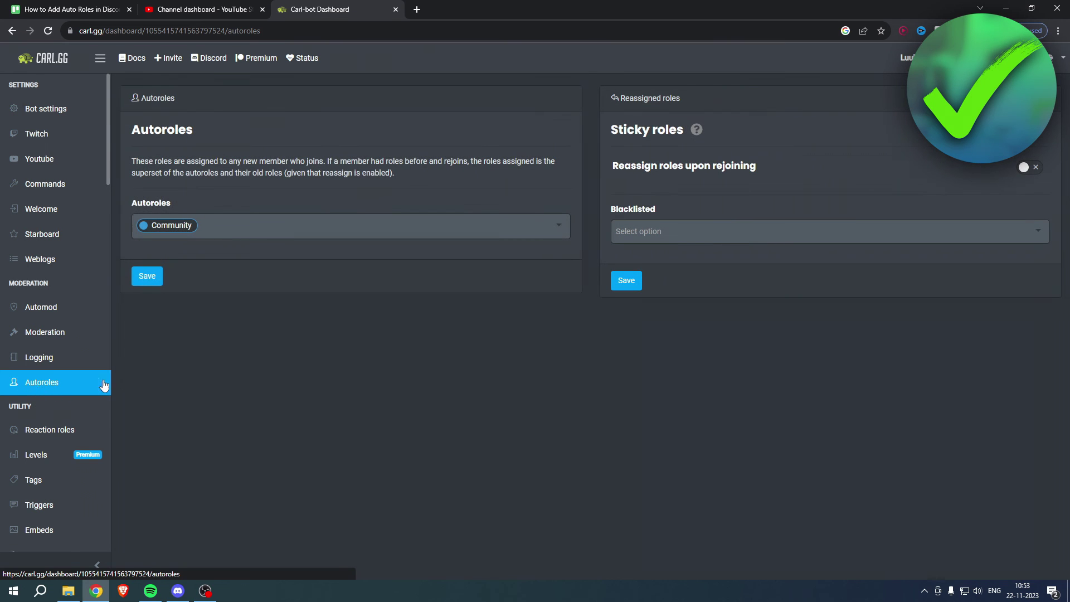
- Remove the existing Community entry from the autoroles
left_click(192, 224)
left_click(143, 225)
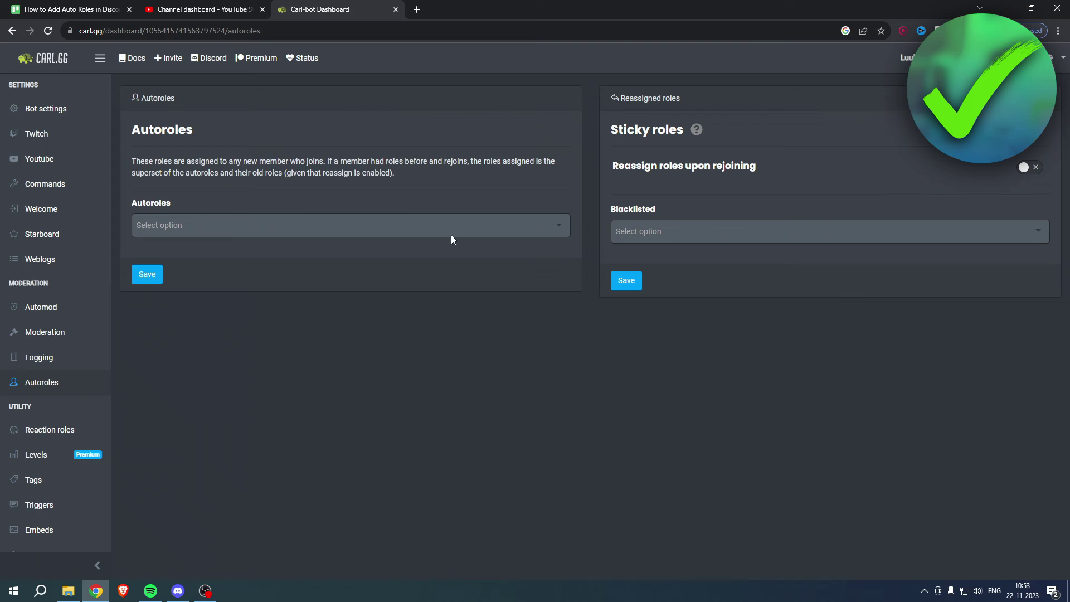
left_click_drag(129, 127, 246, 125)
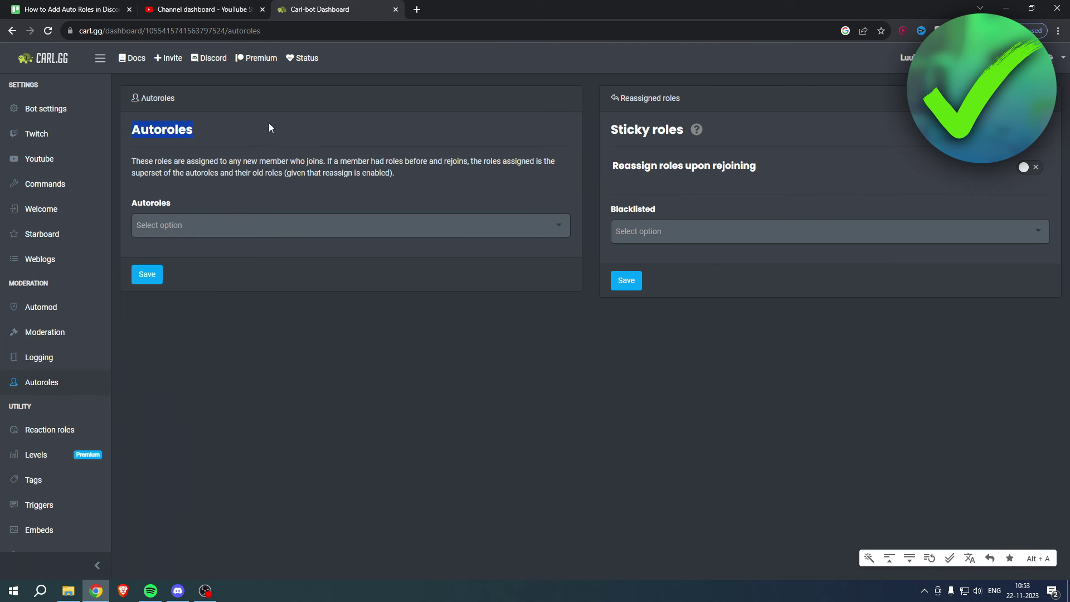
left_click(268, 127)
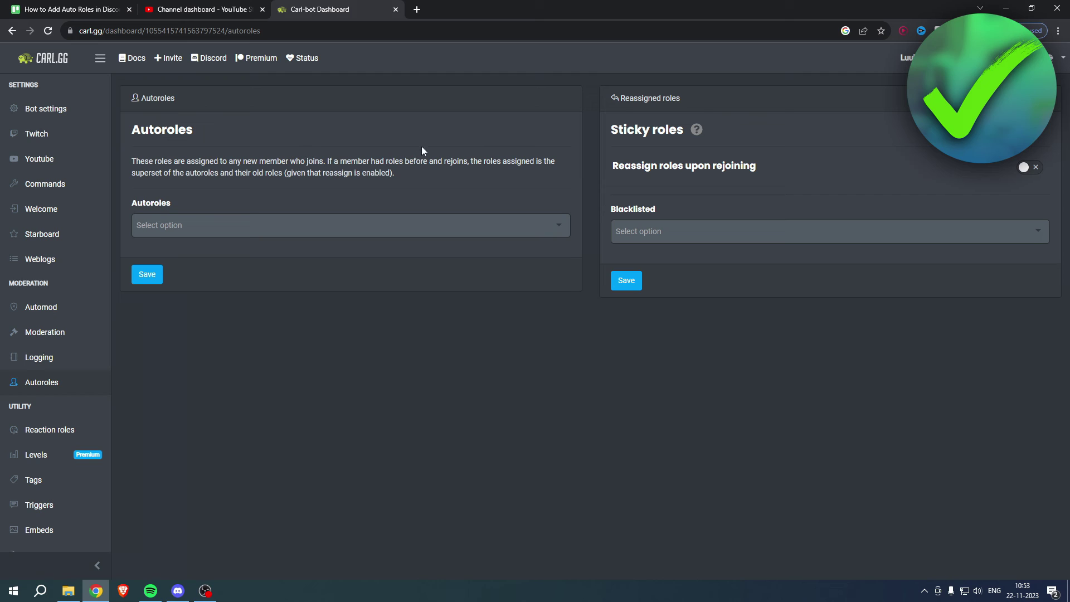
- Select Community as the autorole, save it, and return to Discord
left_click(251, 224)
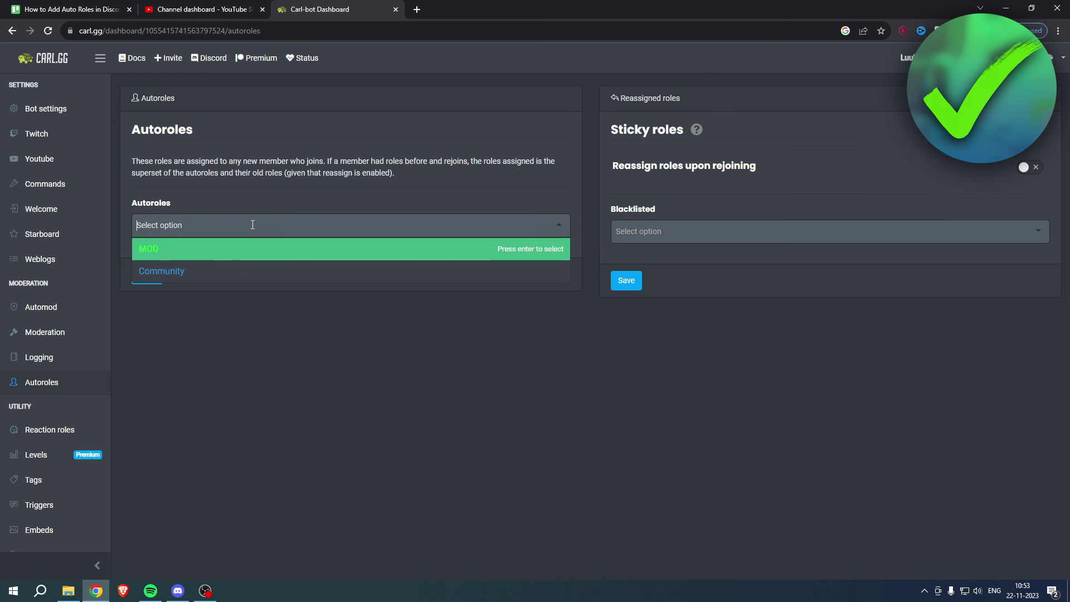
left_click(185, 277)
left_click(146, 276)
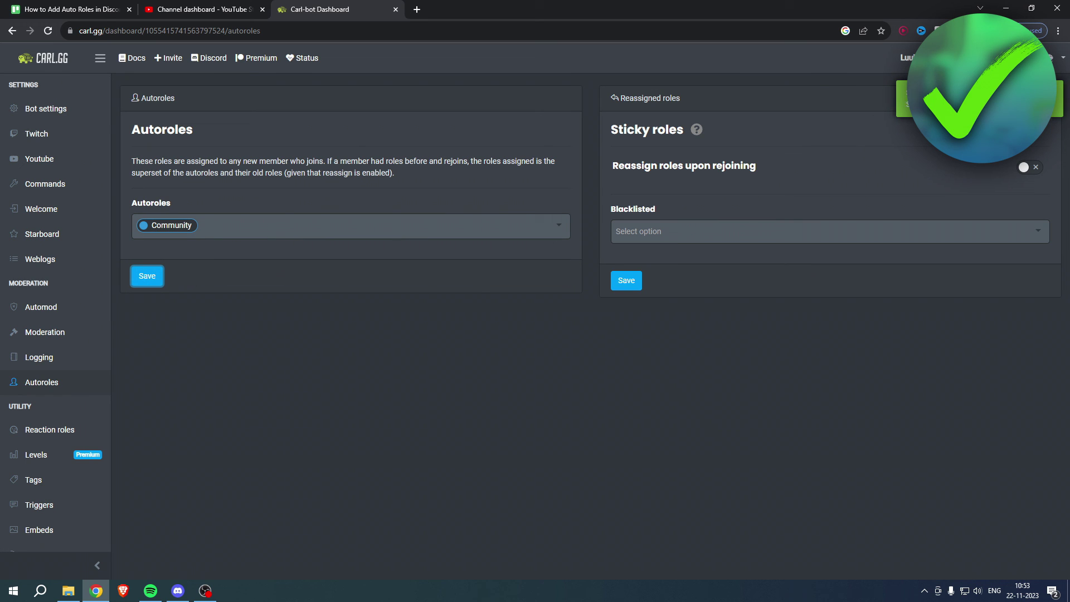
left_click(323, 352)
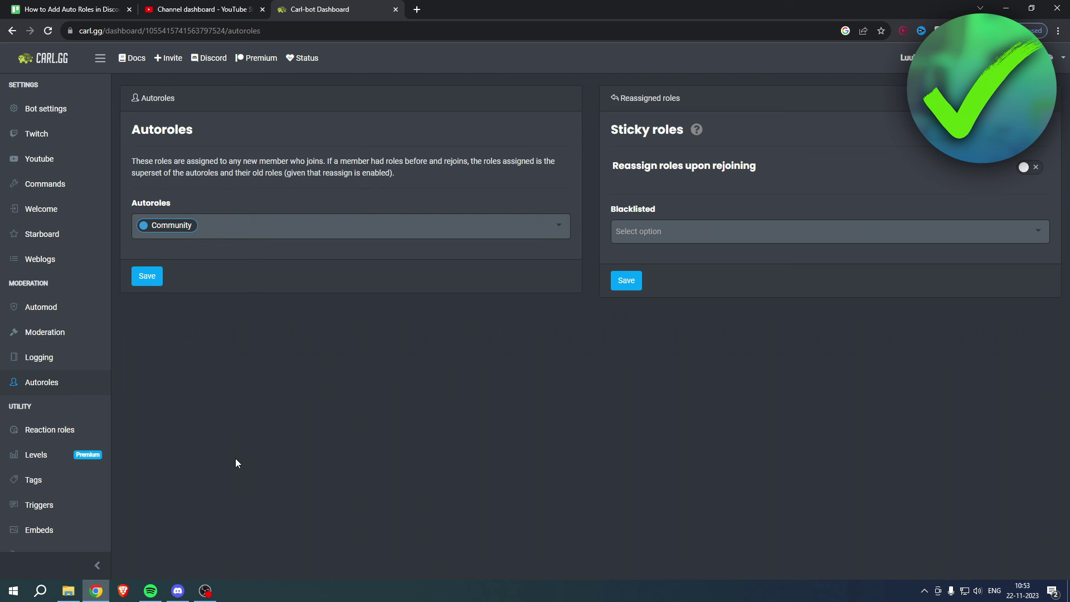
left_click(178, 590)
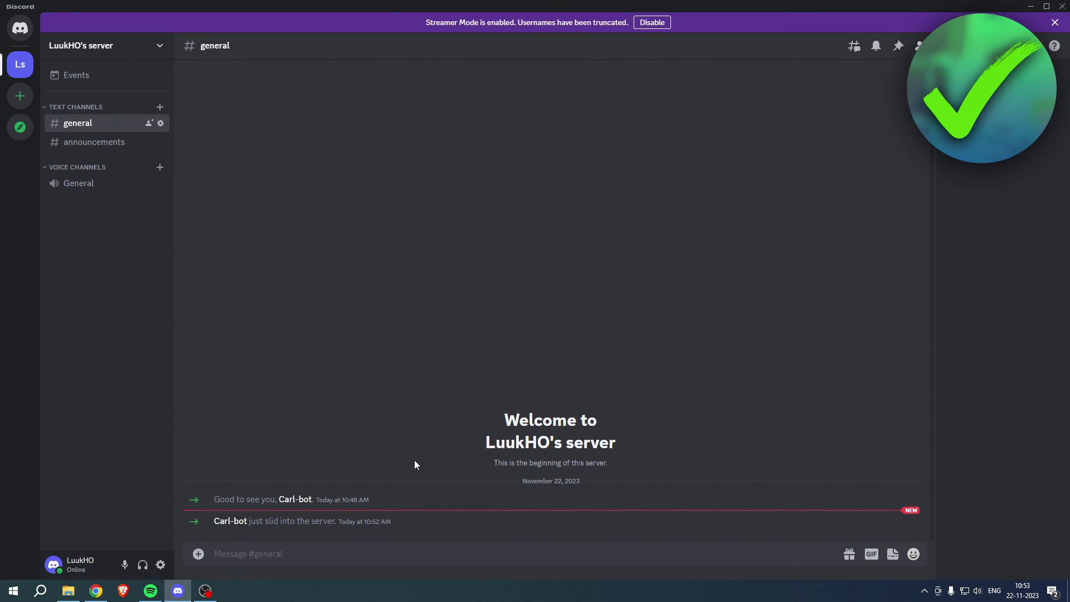